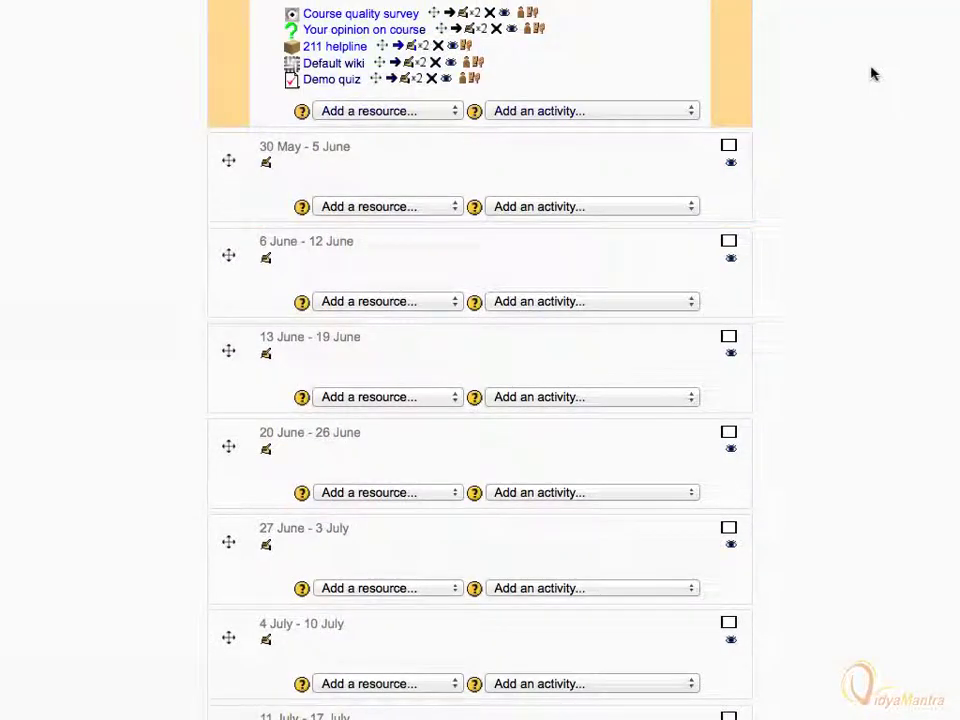
Step: Add a Workshop activity to the 23 May - 29 May week and name it "Proposal for project"
left_click(690, 111)
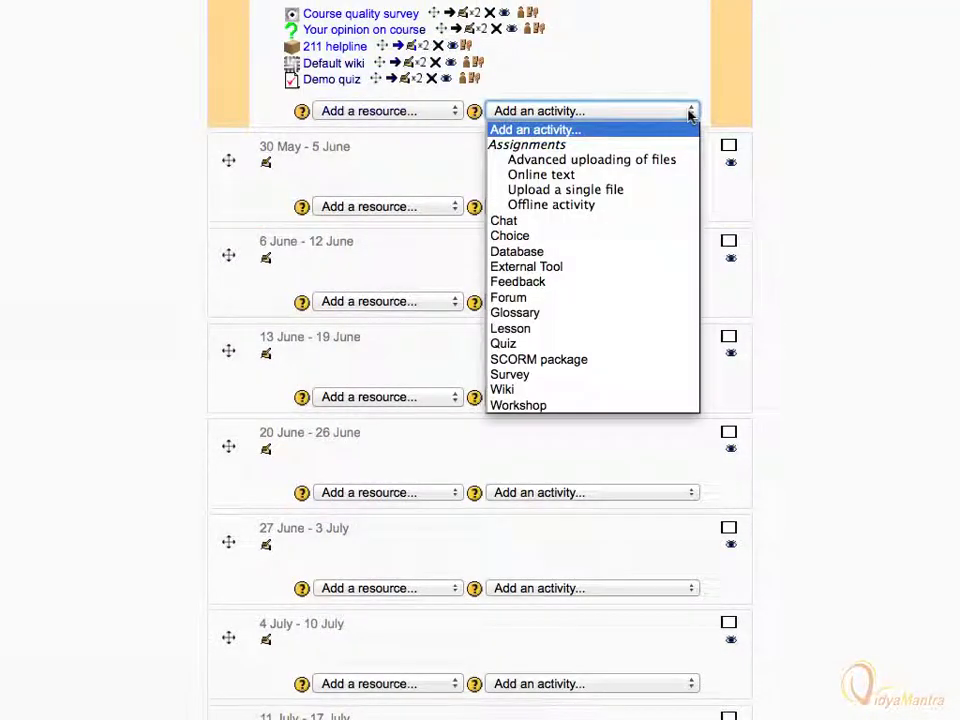
left_click(516, 405)
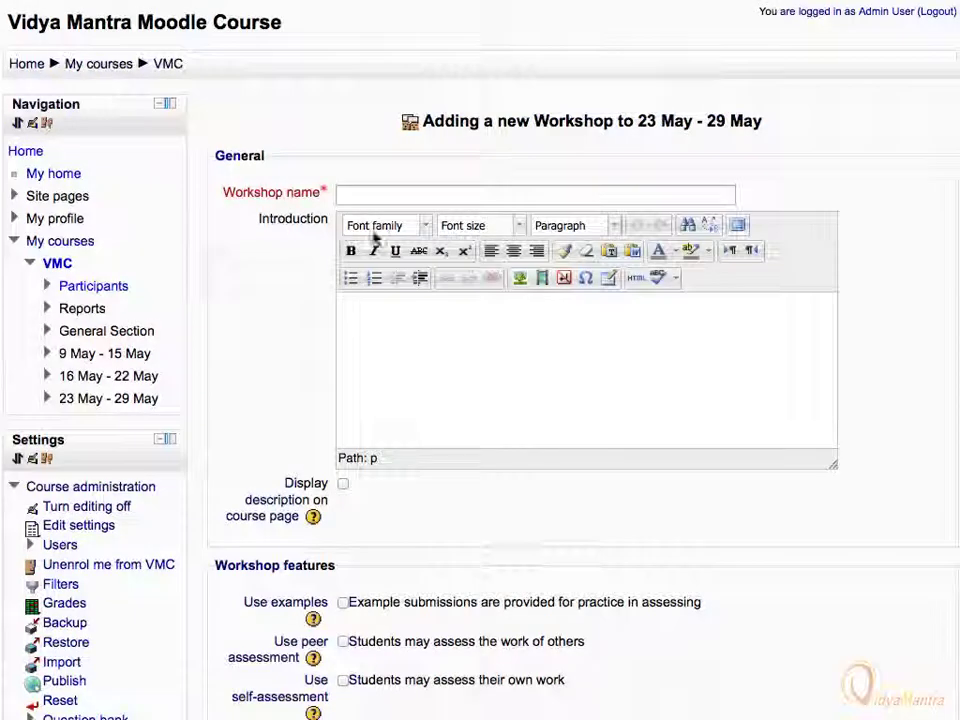
left_click(403, 196)
type("Proposal for project")
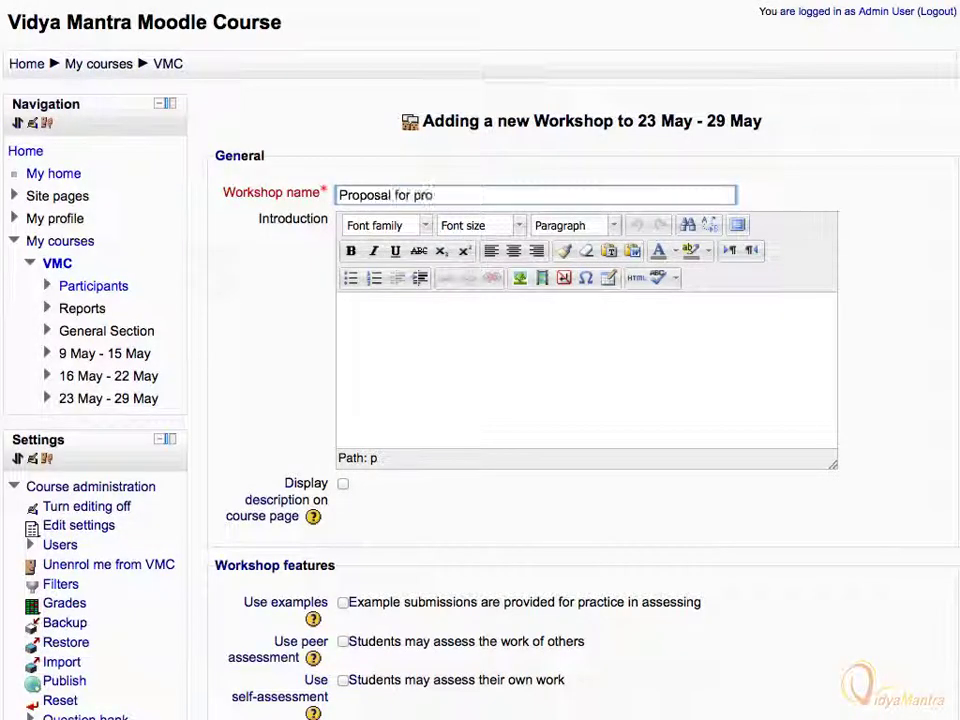
Step: Write an introduction asking for a 6-7 page synopsis and an abstract of next semester's project, and enable example submissions and peer assessment
left_click(345, 306)
type("The proposal should be submitted for the project to be done in the next semester.")
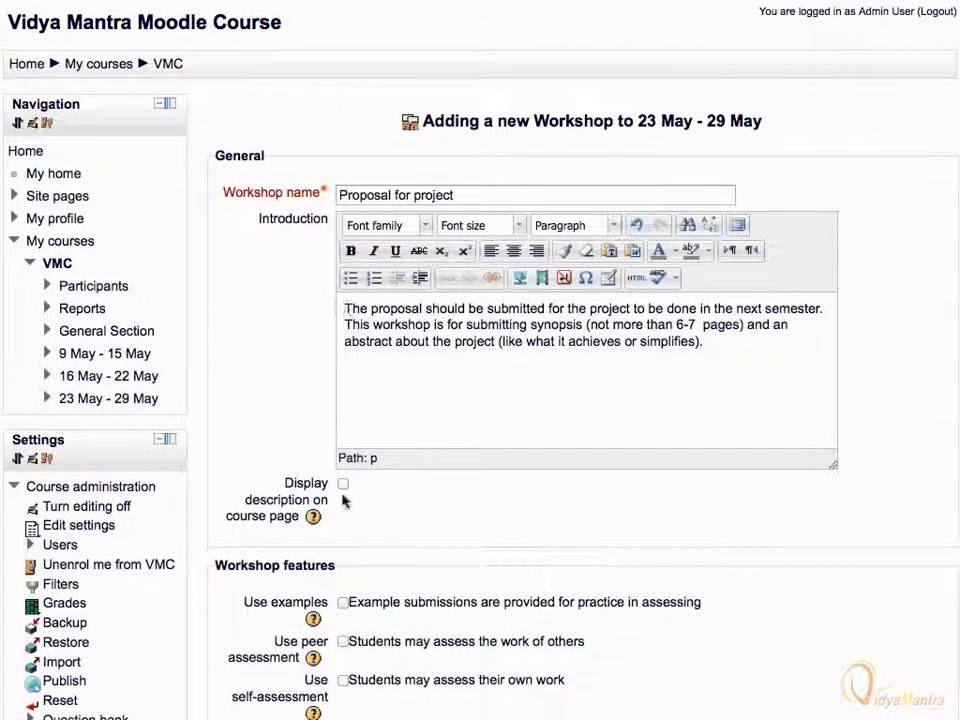
left_click(343, 603)
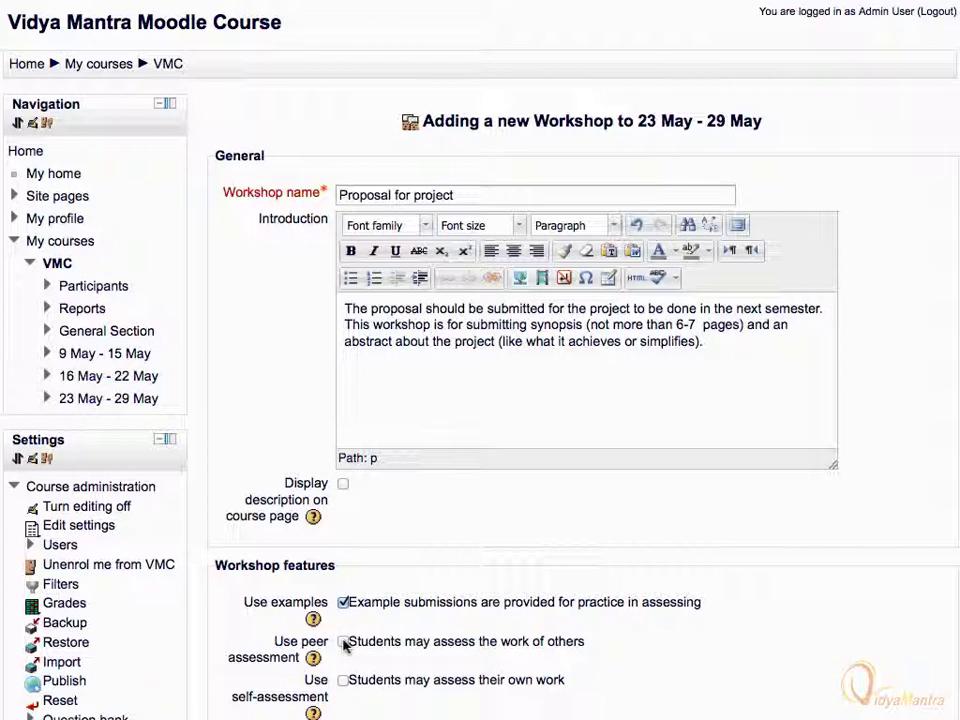
left_click(343, 642)
Step: Set the workshop's grade for submission to 15, grade for assessment to 10 and grading strategy to Rubric
scroll(343, 645, "down", 10)
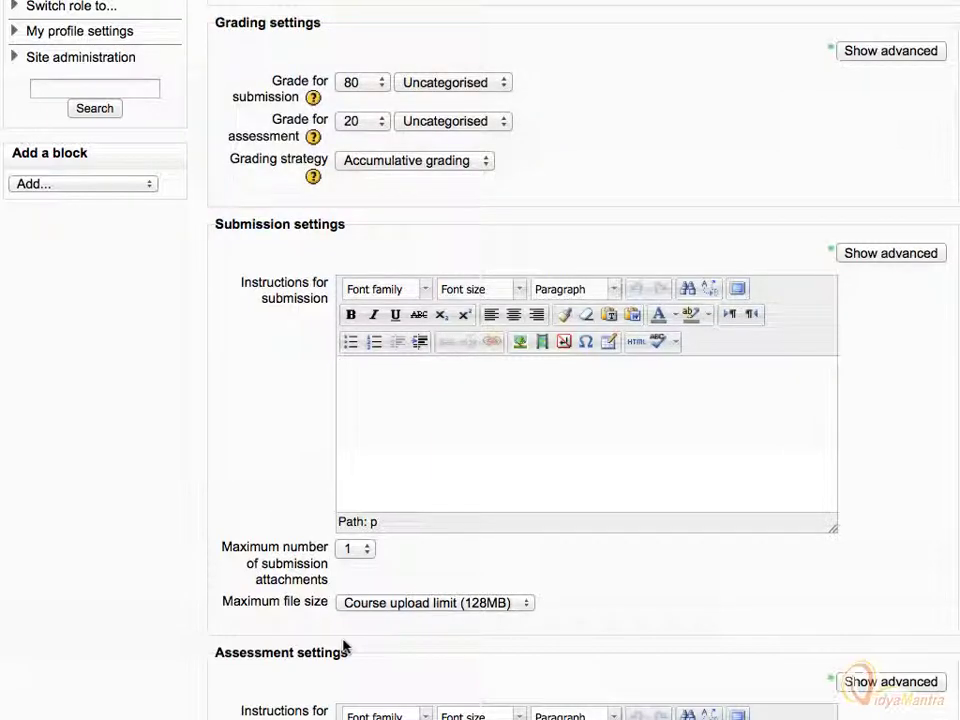
left_click(378, 84)
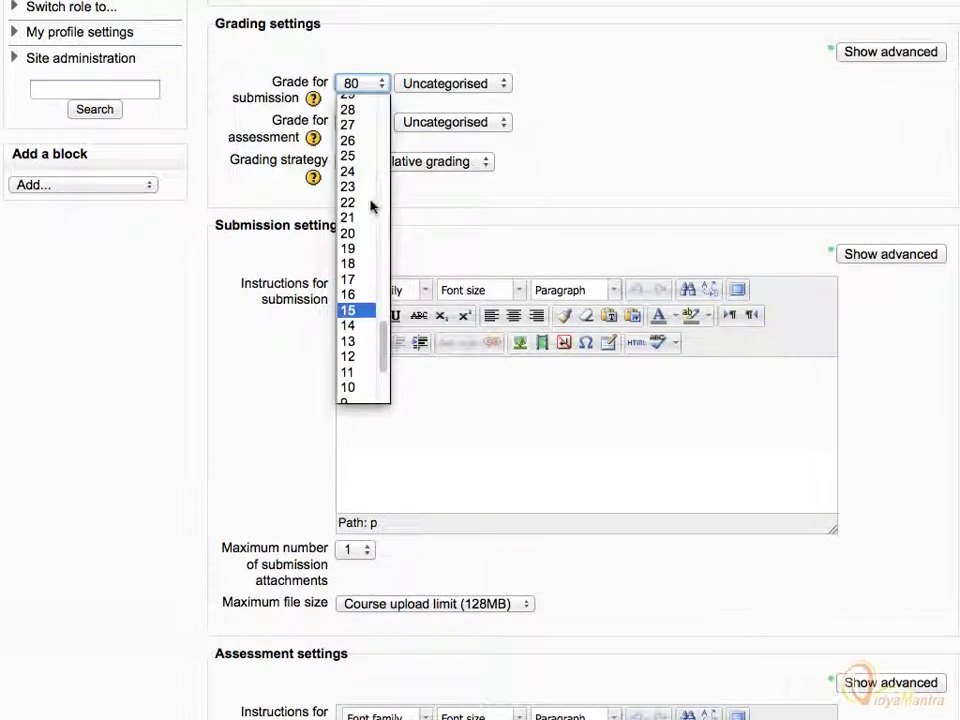
left_click(366, 312)
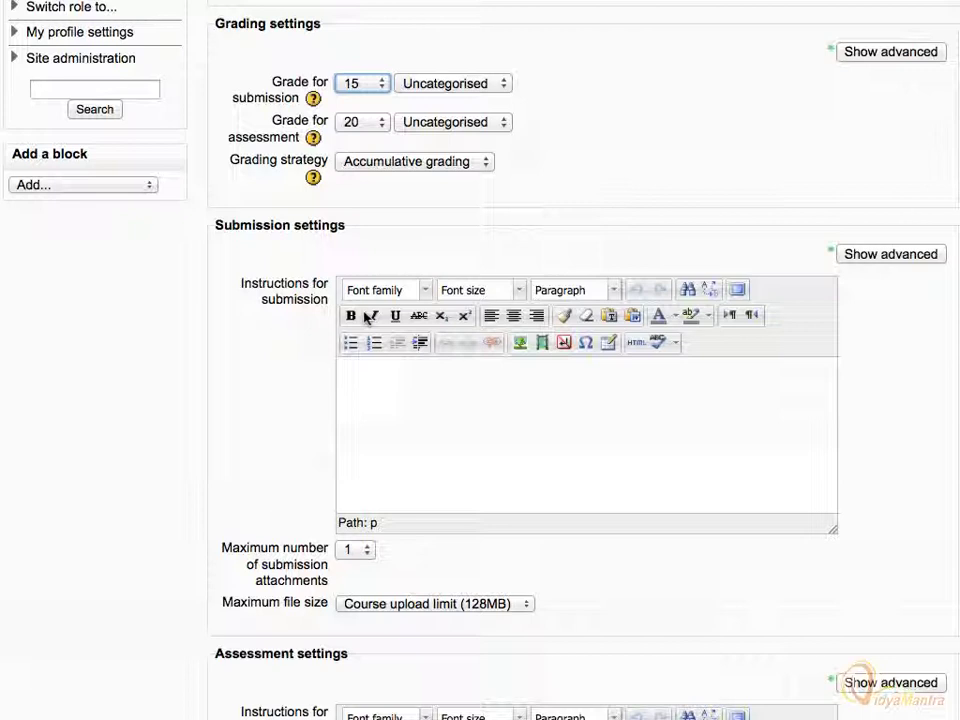
left_click(378, 122)
left_click(350, 357)
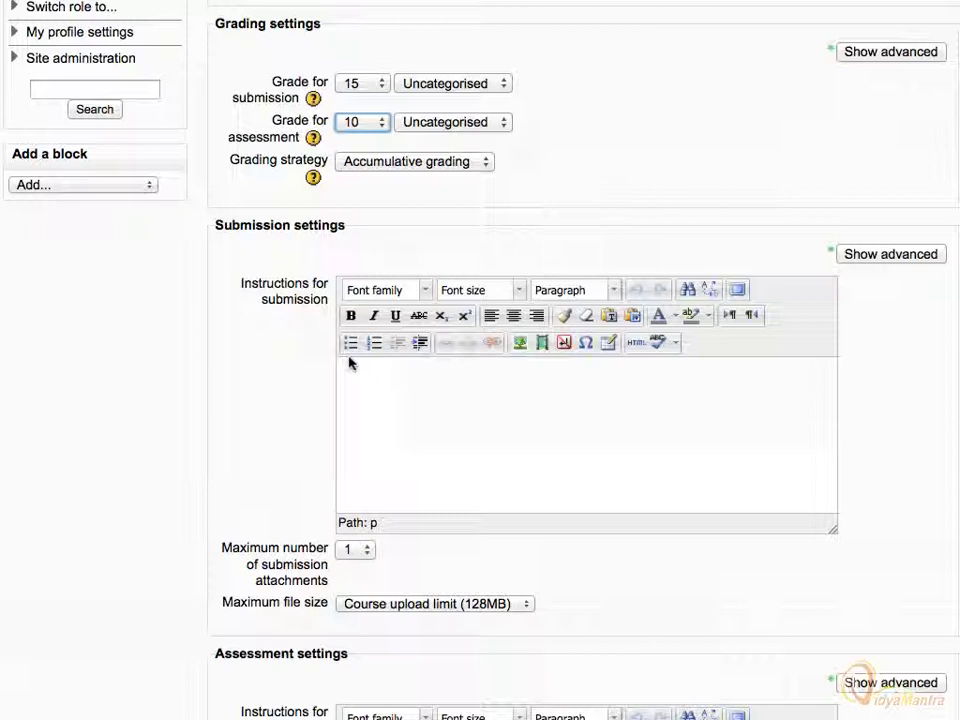
left_click(485, 161)
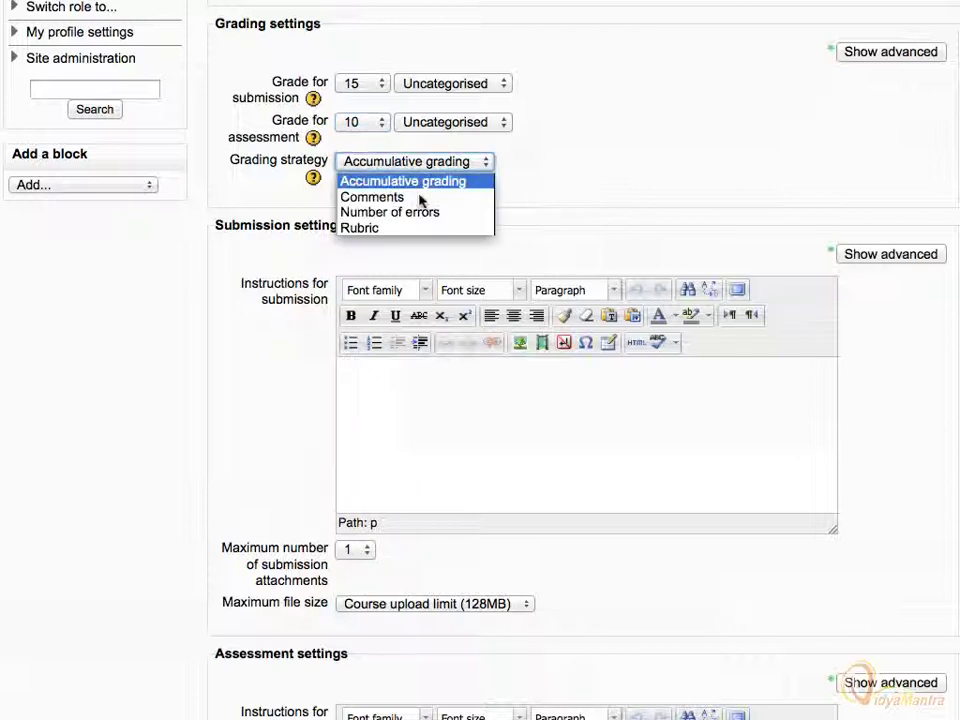
left_click(355, 228)
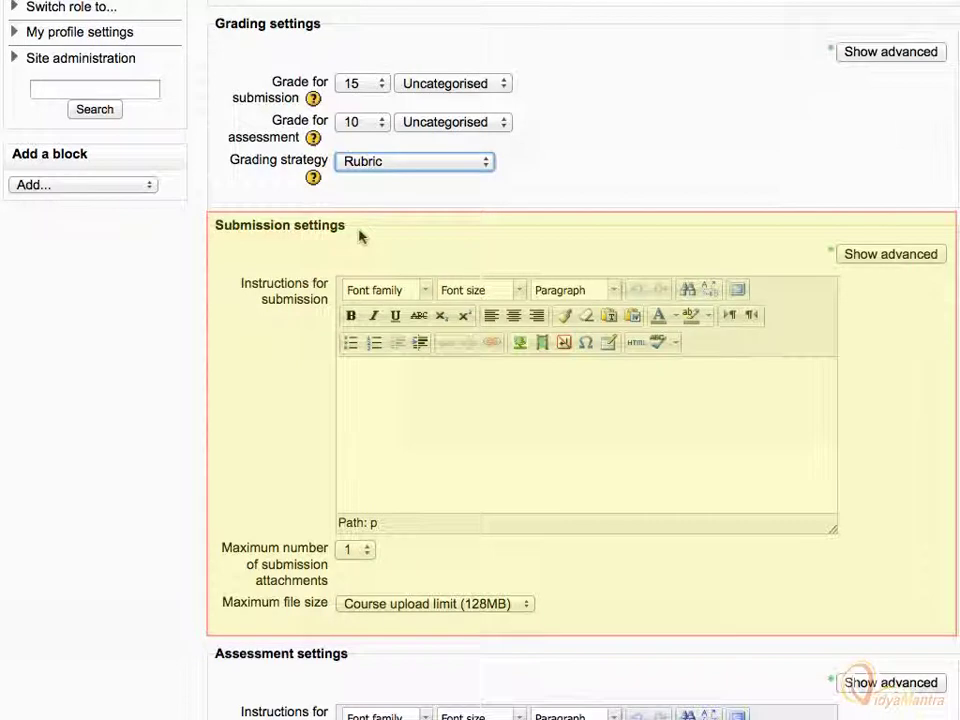
Step: Write submission instructions requiring anonymous work in .pdf format before 13.00 hrs of the last date, with a 5-mark penalty for late submission
left_click(343, 369)
type("Submit your work in .pdf format strictly. Do not write your name, roll no or any")
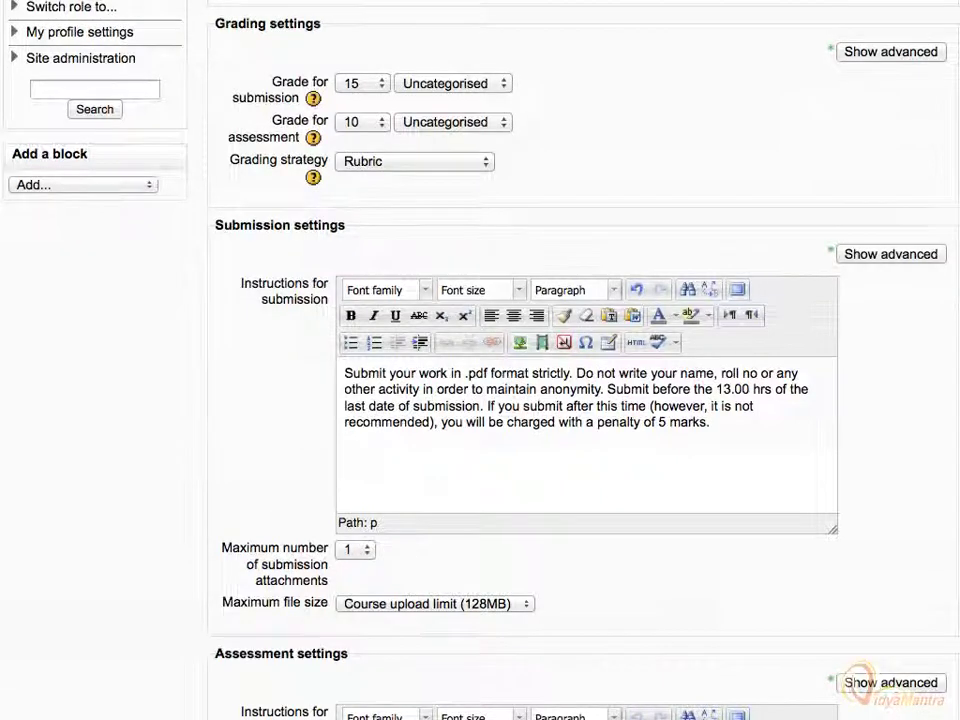
key("Return")
Step: Limit the maximum file size to 10MB and allow submissions after the deadline
scroll(346, 370, "down", 5)
scroll(346, 370, "down", 2)
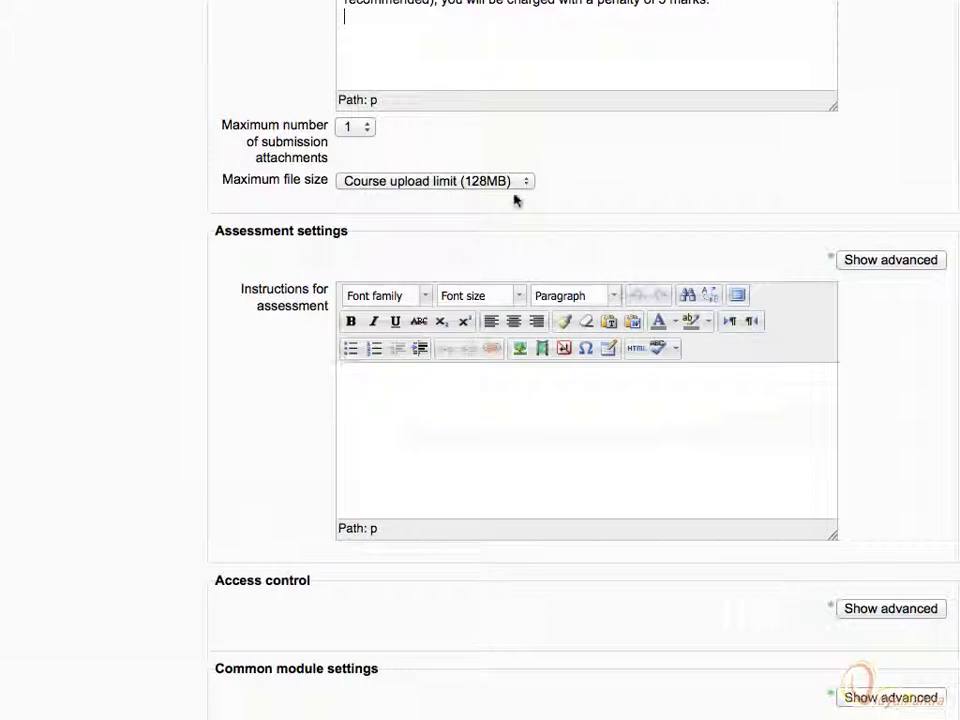
left_click(524, 184)
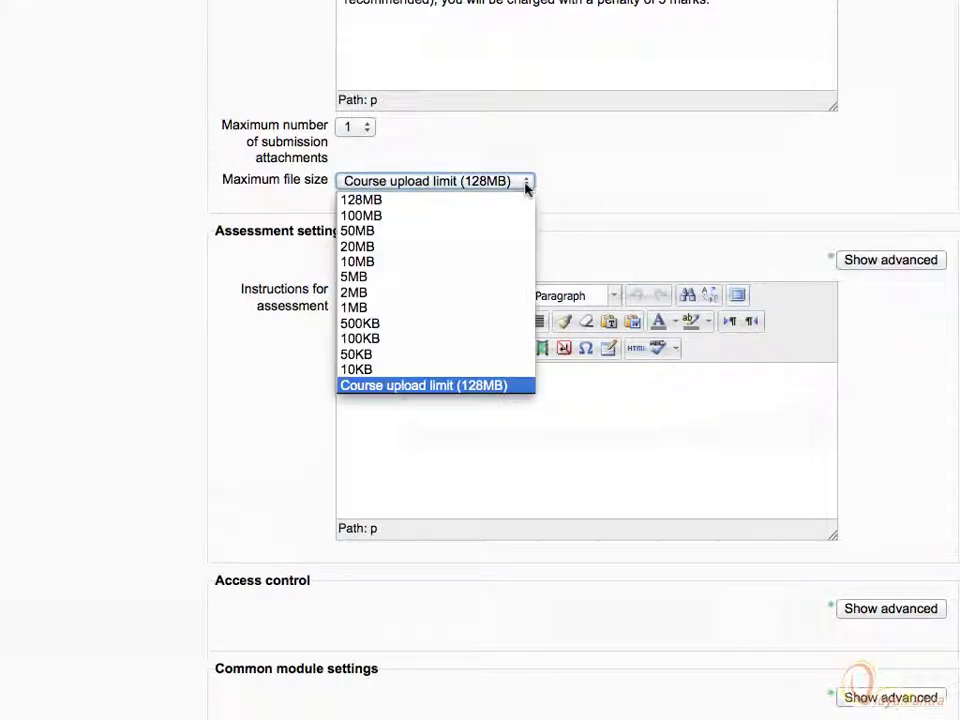
left_click(358, 262)
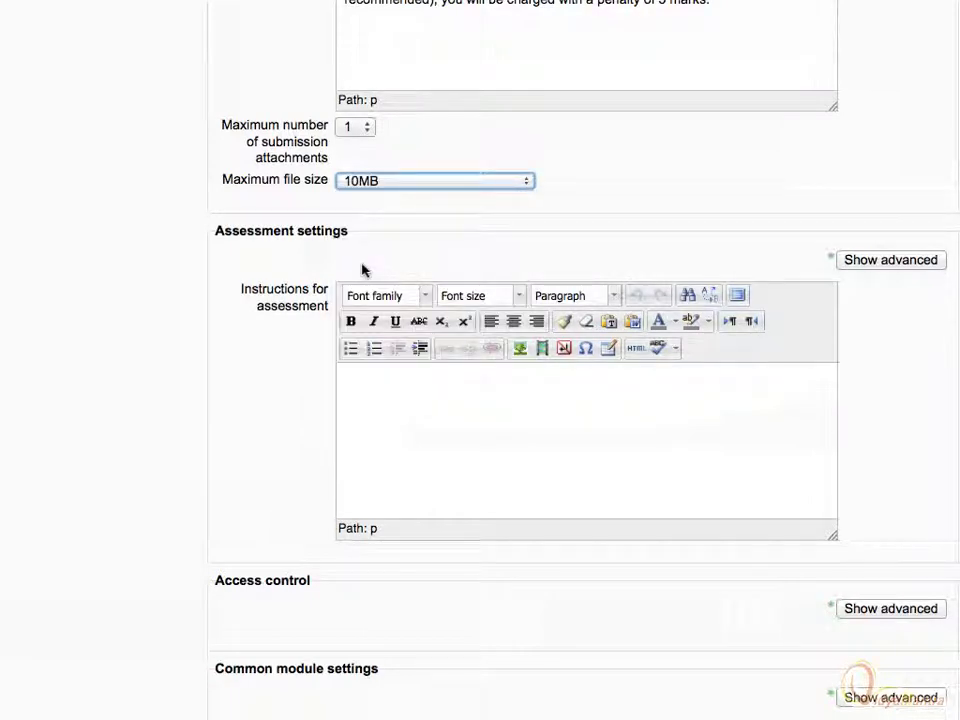
left_click(885, 264)
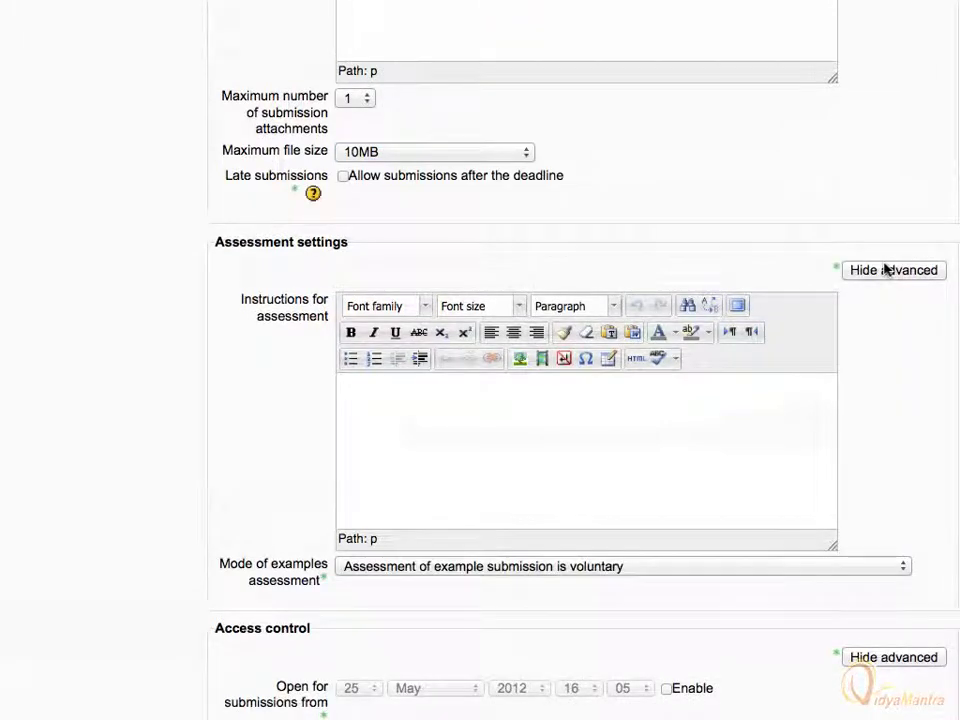
left_click(343, 177)
Step: Write assessment instructions to read the example submission first, assess 2 reports with marks and supporting comments, and follow the assessment criteria
left_click(347, 388)
type("Do read the example submis")
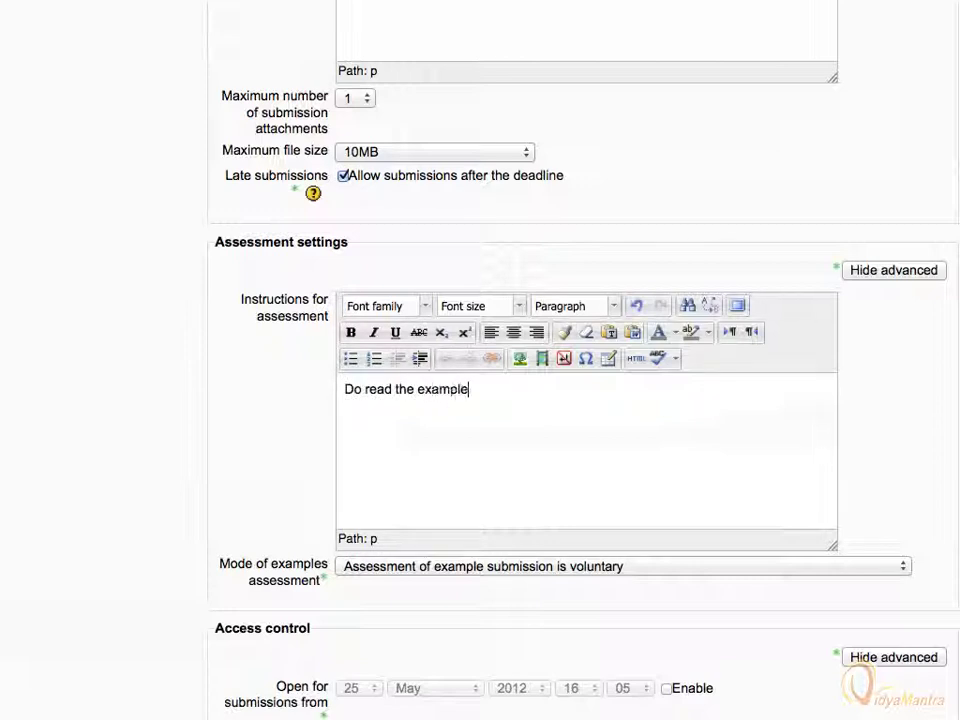
type("sion")
type("carefully before assessing peer work. You will have to assess 2 reports and give marks with supporting comments. Follow the assessment criteria before marking or commenting the report.")
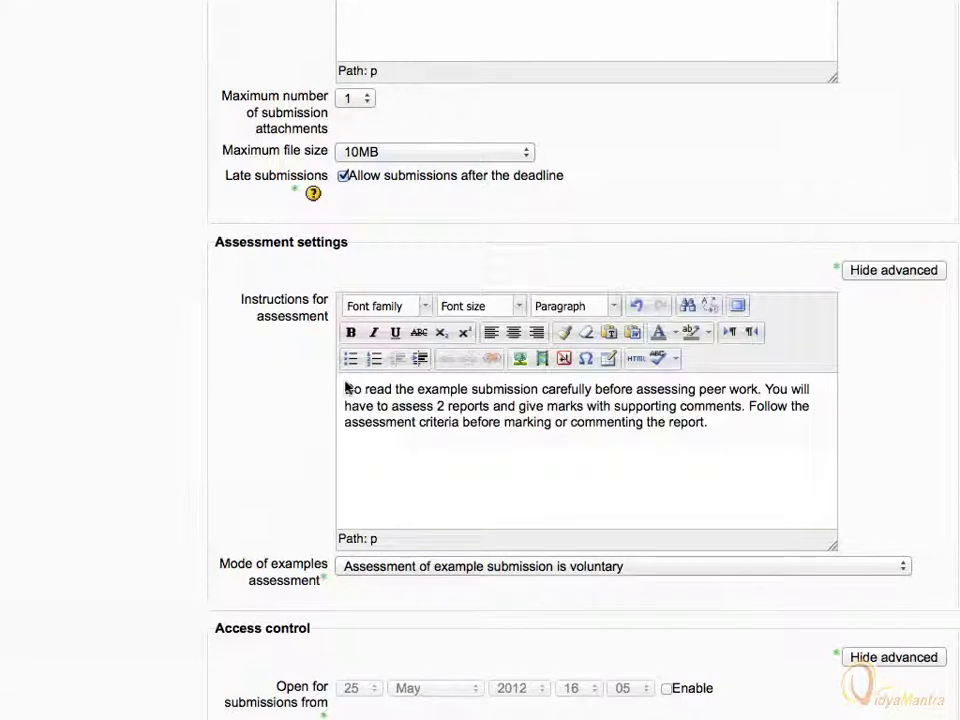
Step: Make examples available after own submission and mandatory to assess before peer assessment, and save and display the workshop
left_click(902, 569)
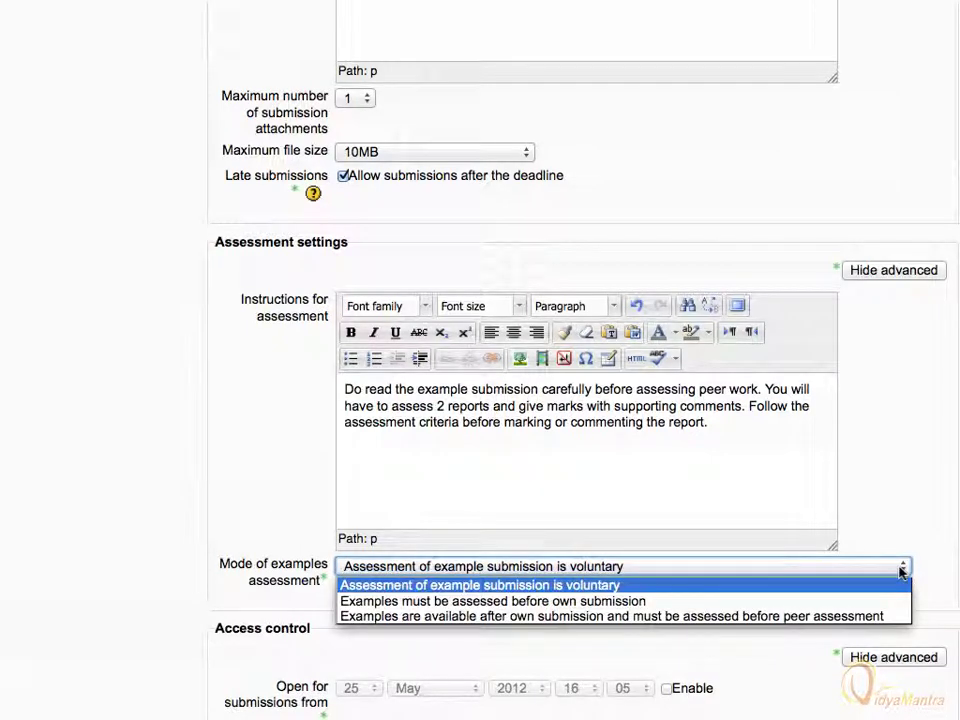
left_click(729, 616)
scroll(707, 624, "down", 10)
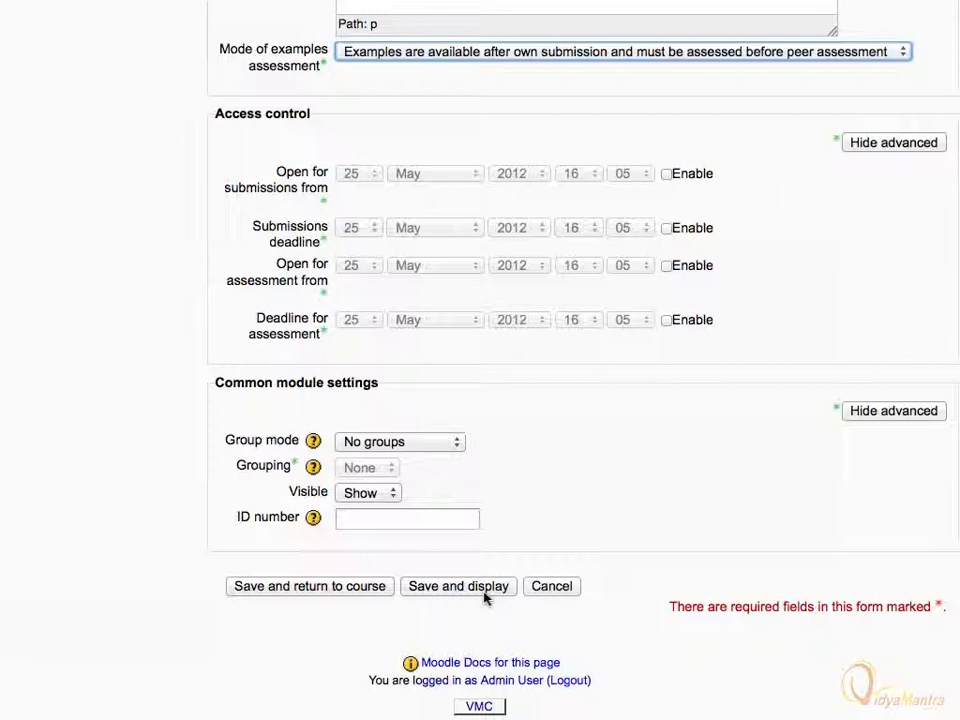
left_click(458, 586)
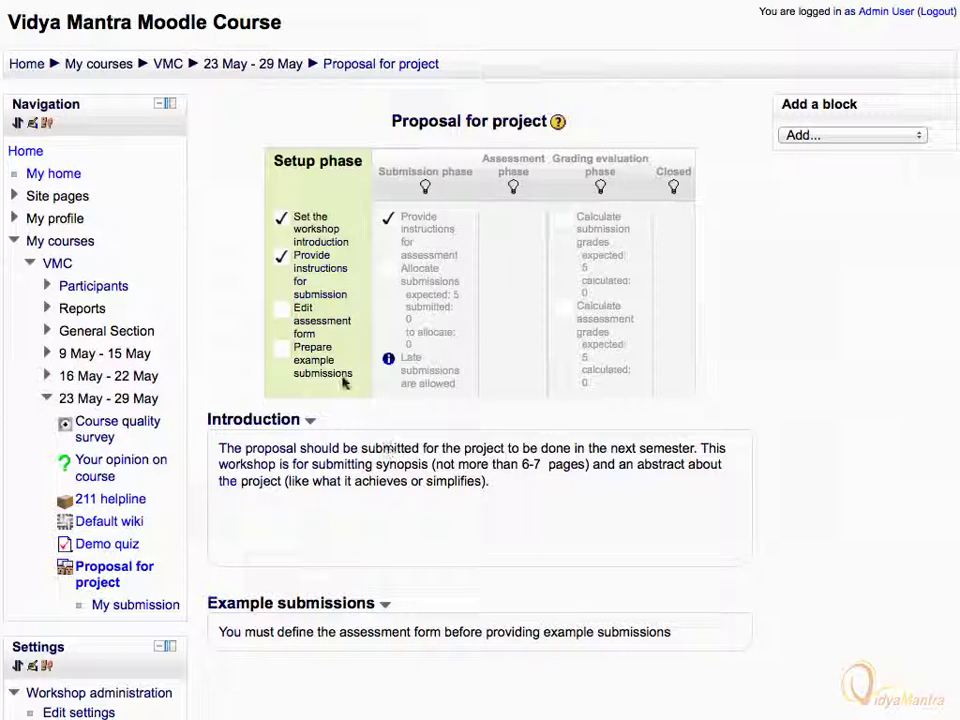
Step: Fill in the rubric assessment form with three criteria graded 0 Poor, 1 Ok, 3 Good and 5 Very good, and save and preview it
left_click(302, 310)
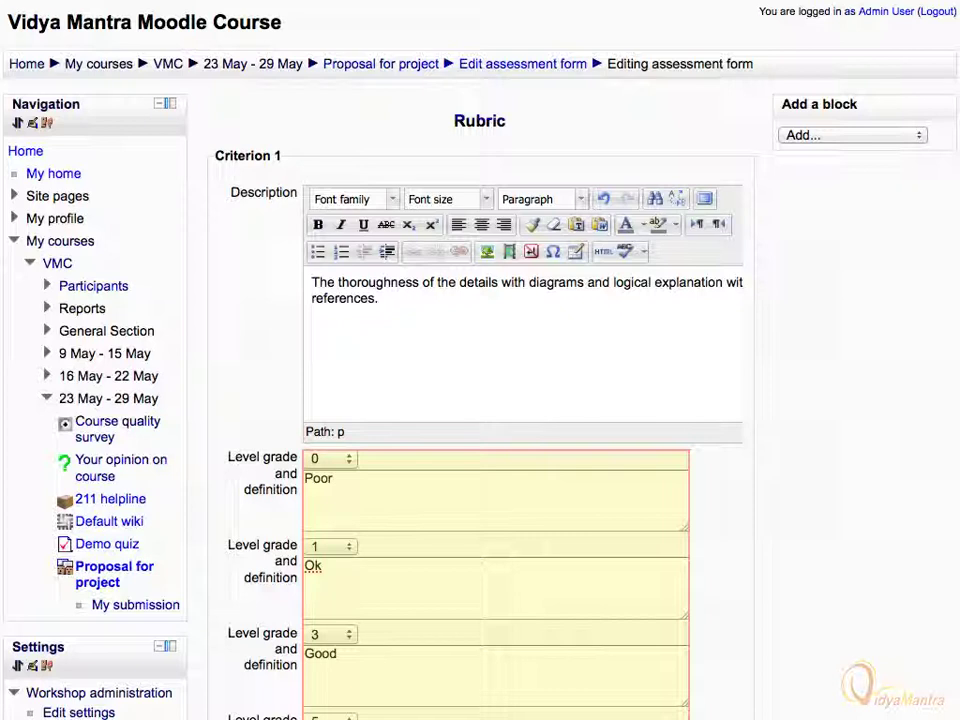
scroll(300, 313, "down", 10)
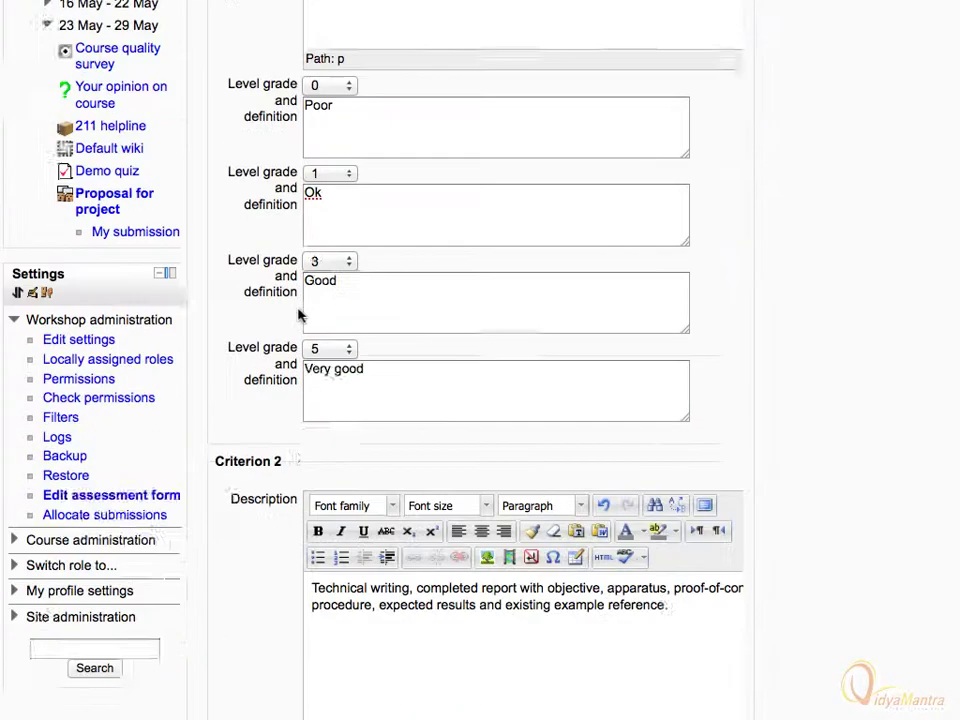
scroll(298, 313, "down", 13)
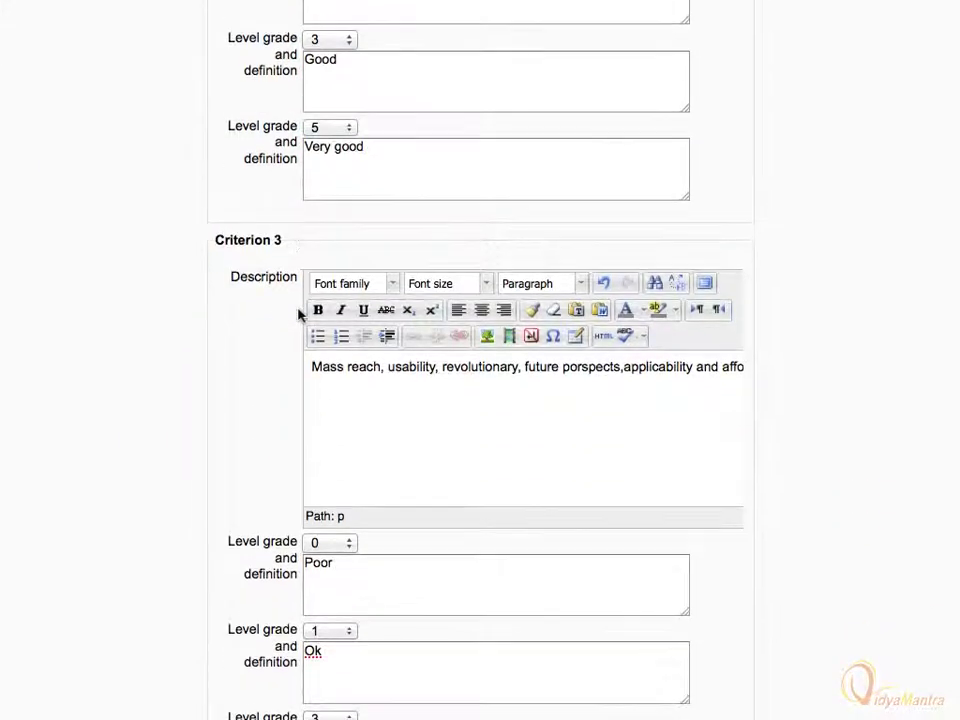
scroll(298, 313, "down", 9)
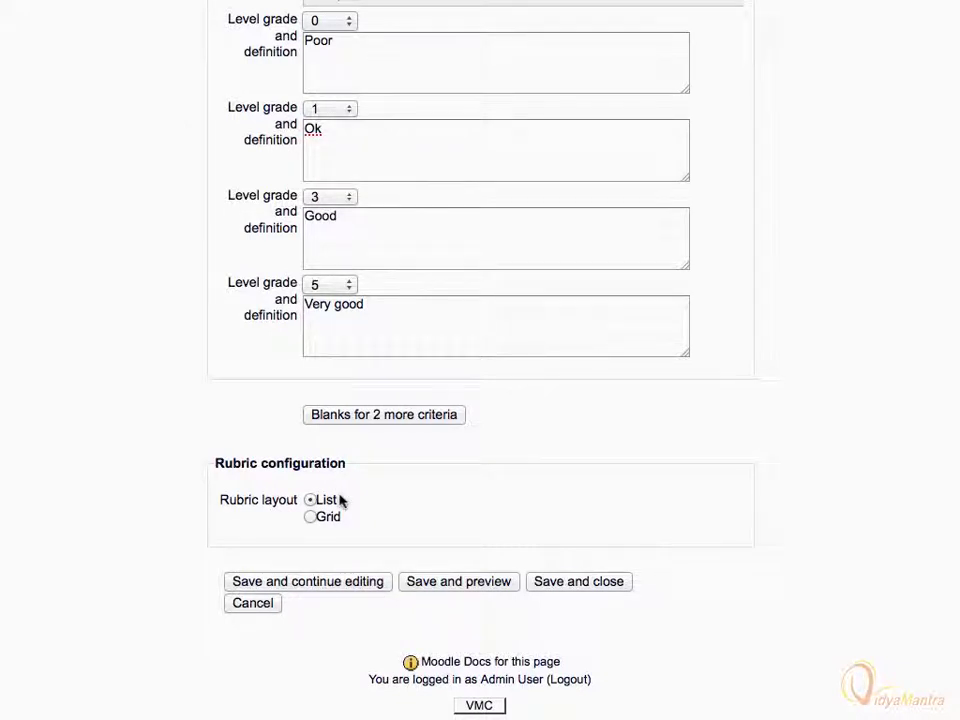
left_click(440, 578)
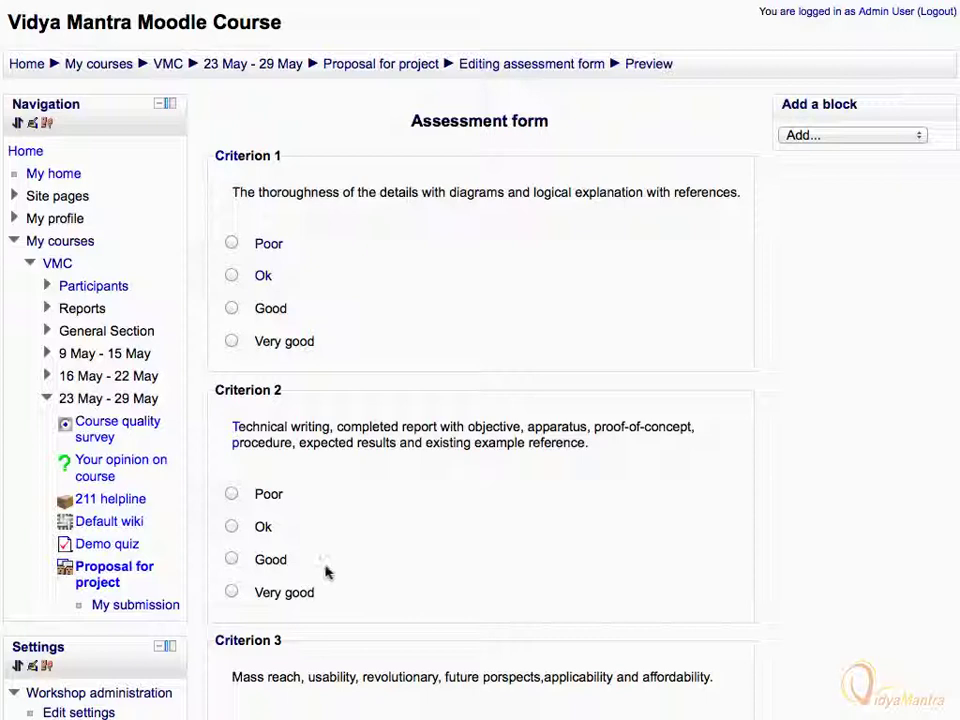
Step: Add an example submission titled "TV" to the workshop, with content telling students to refer to it before assessing other students' work
left_click(114, 572)
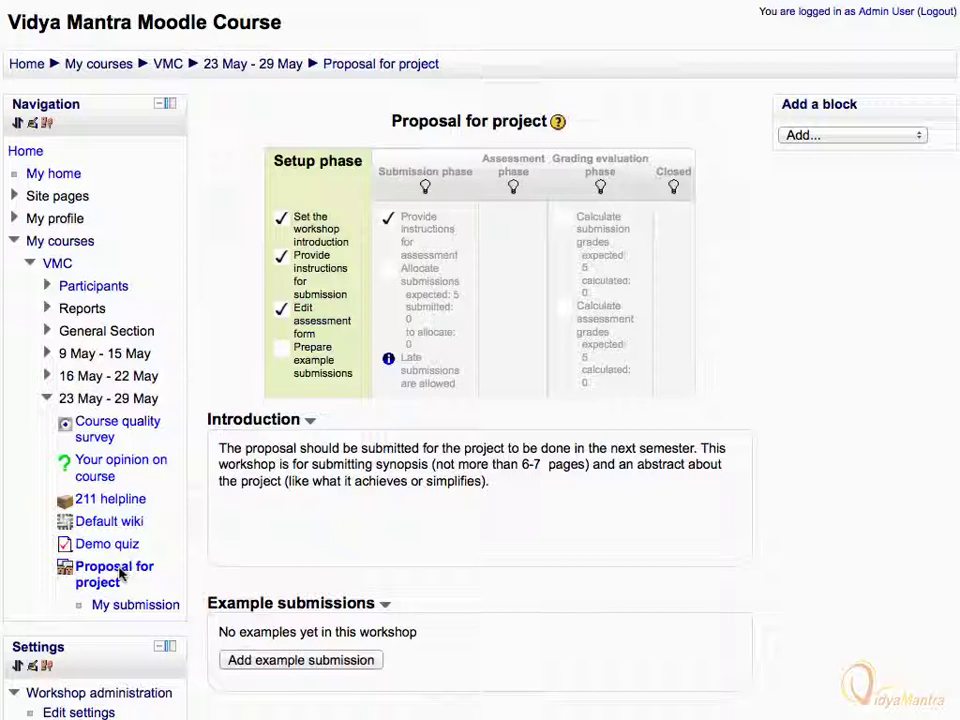
left_click(313, 660)
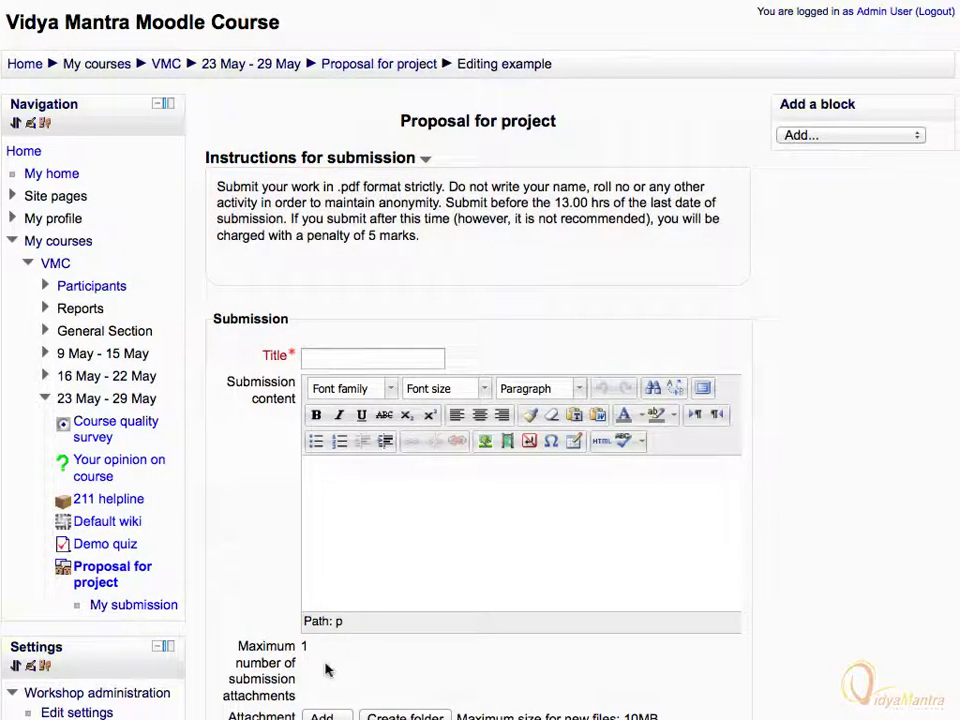
left_click(307, 361)
type("Tv")
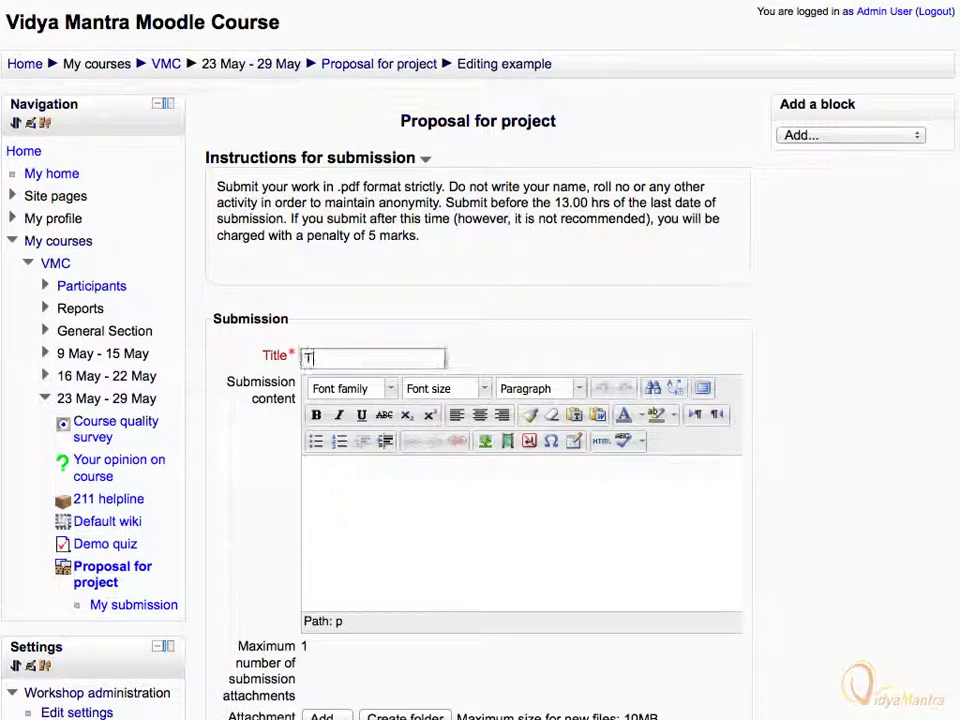
key("BackSpace")
type("V")
left_click(313, 465)
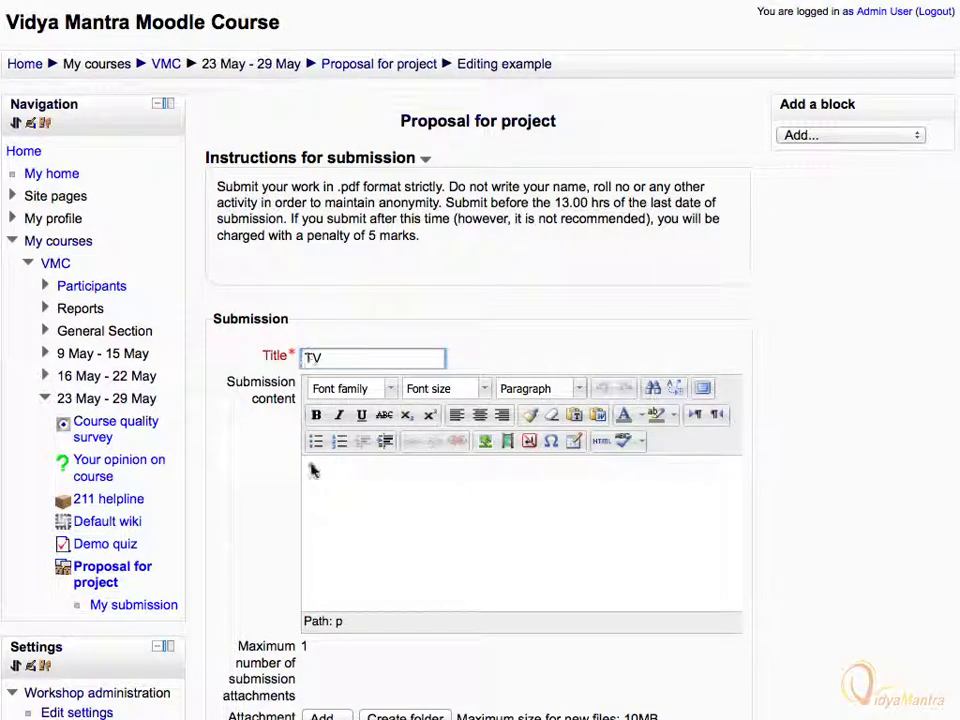
type("This is the first submission you have to refer to before you are able to assess other students work.")
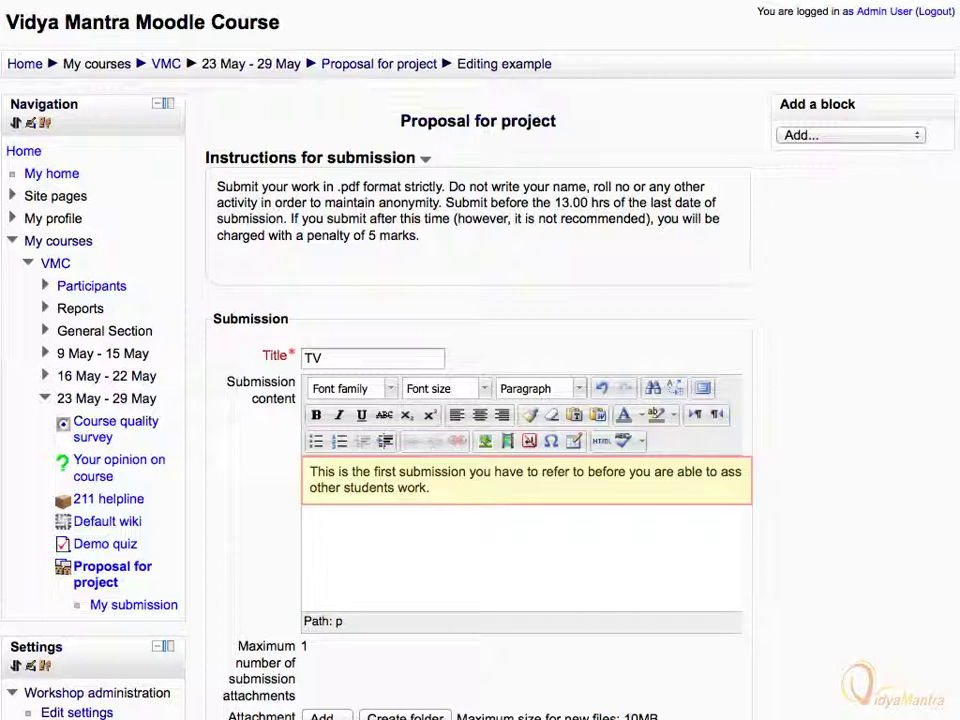
Step: Upload TV.pdf from the Desktop as the example submission's attachment and save the example submission
scroll(315, 467, "down", 8)
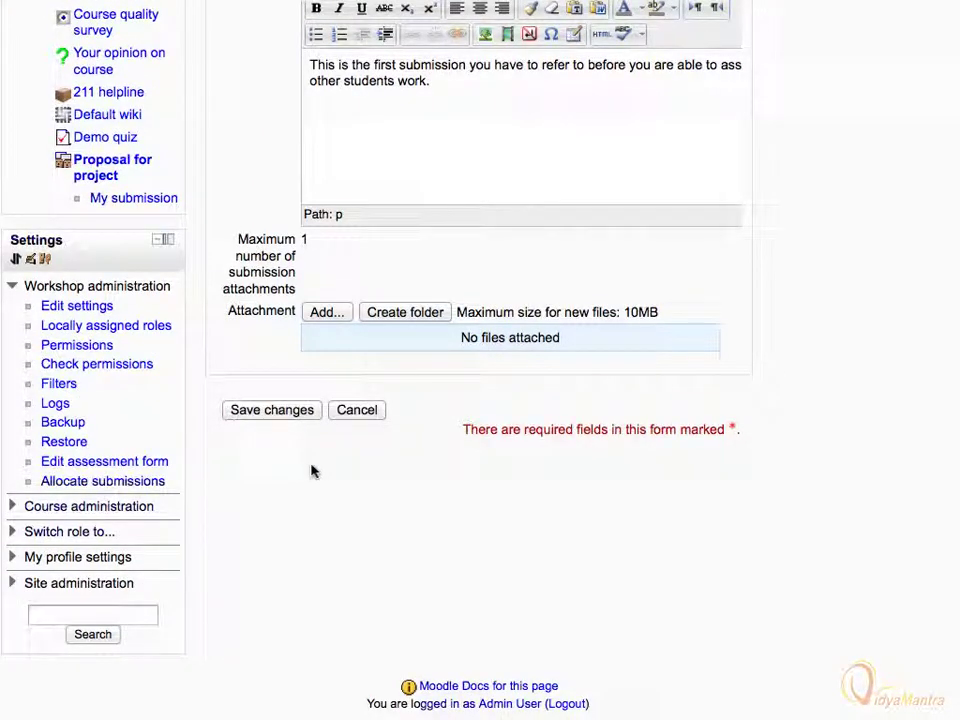
left_click(322, 314)
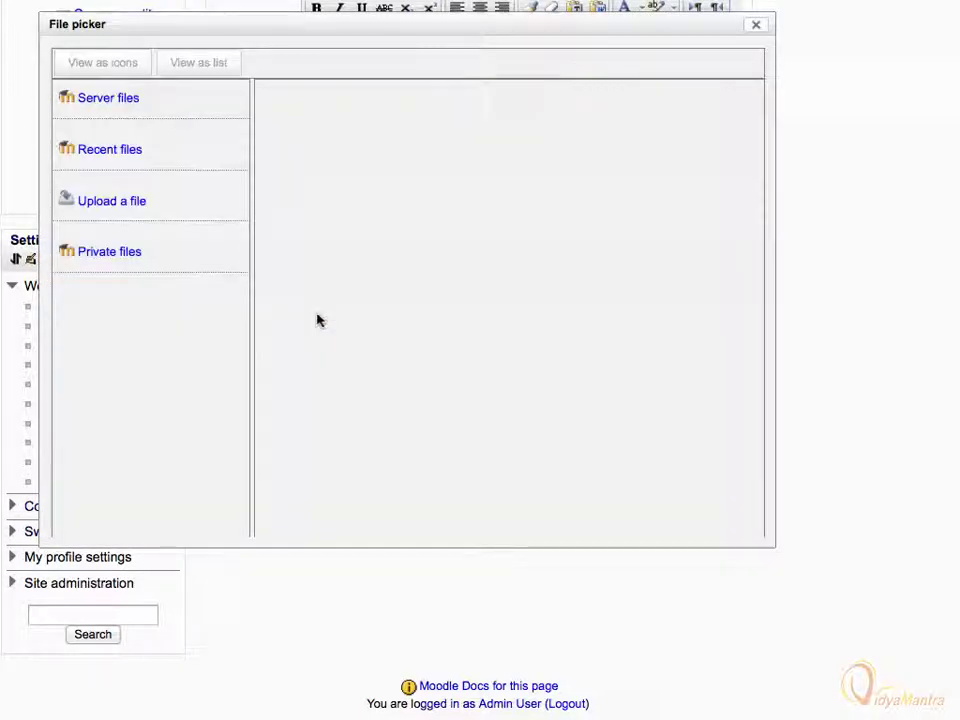
left_click(106, 204)
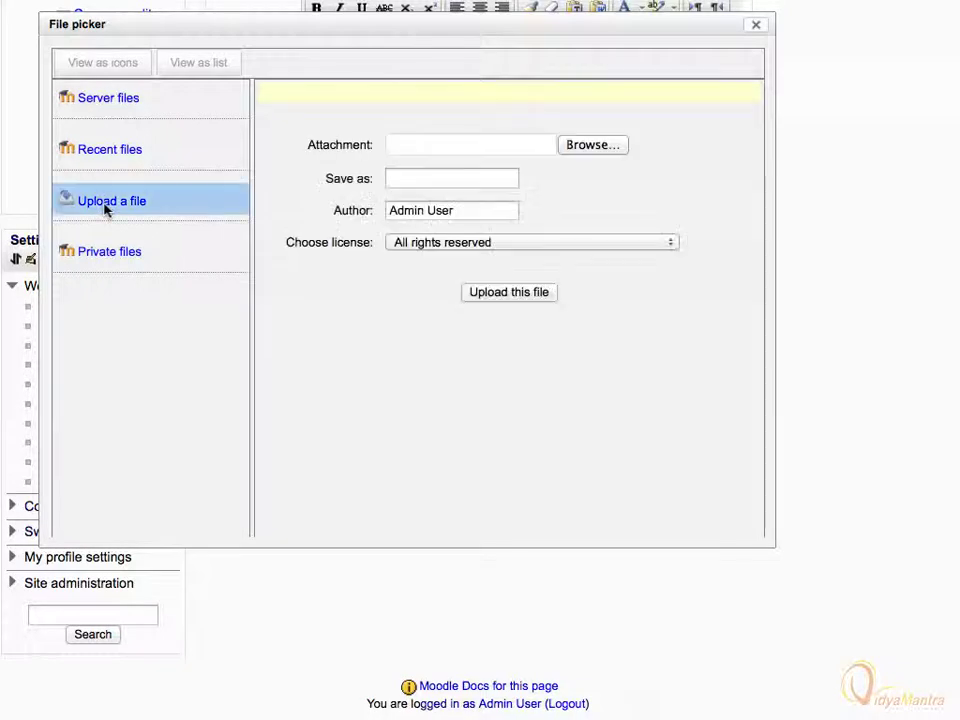
left_click(590, 146)
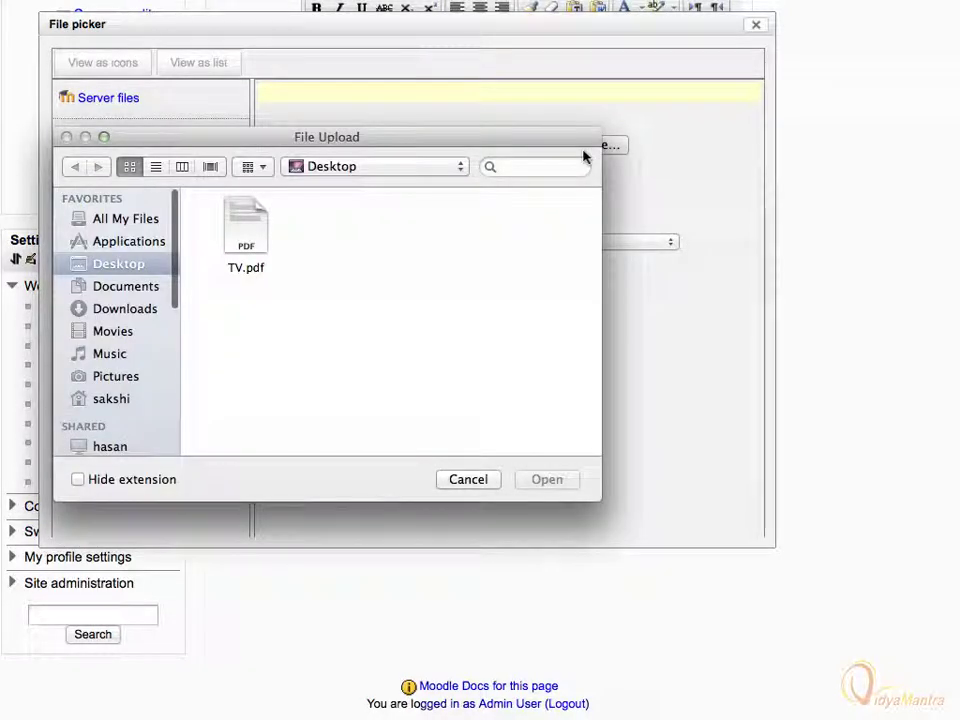
left_click(248, 270)
left_click(545, 481)
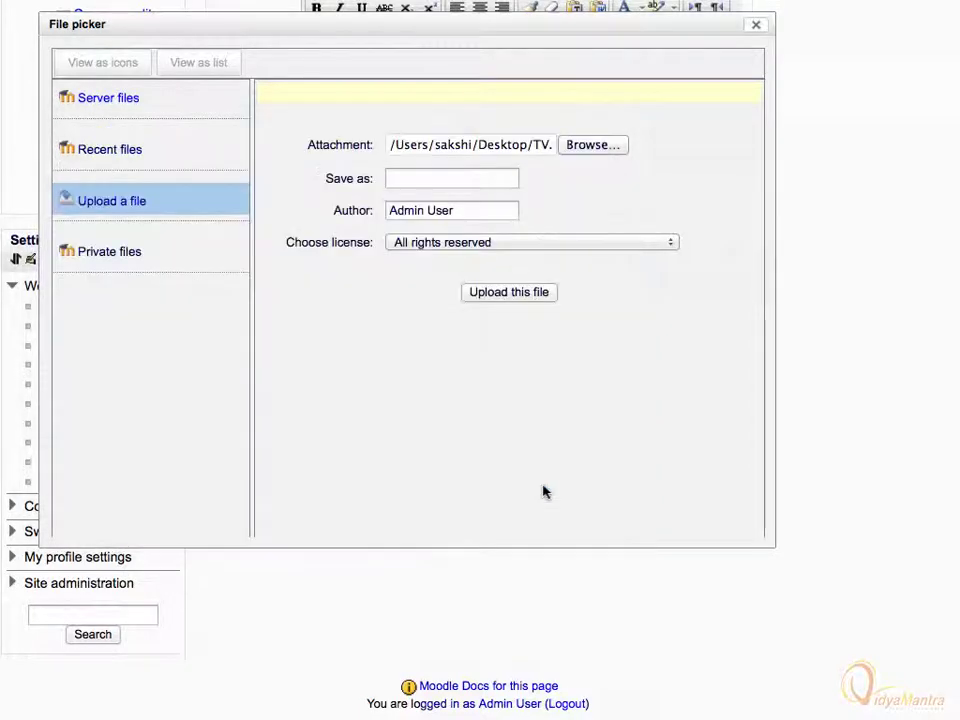
left_click(501, 295)
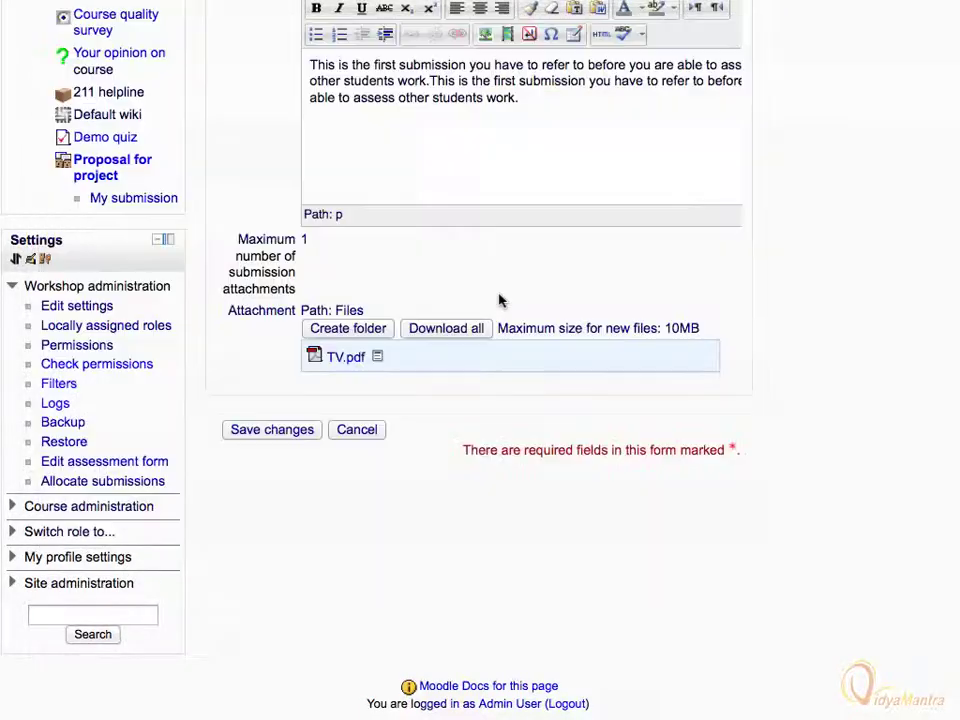
left_click(247, 433)
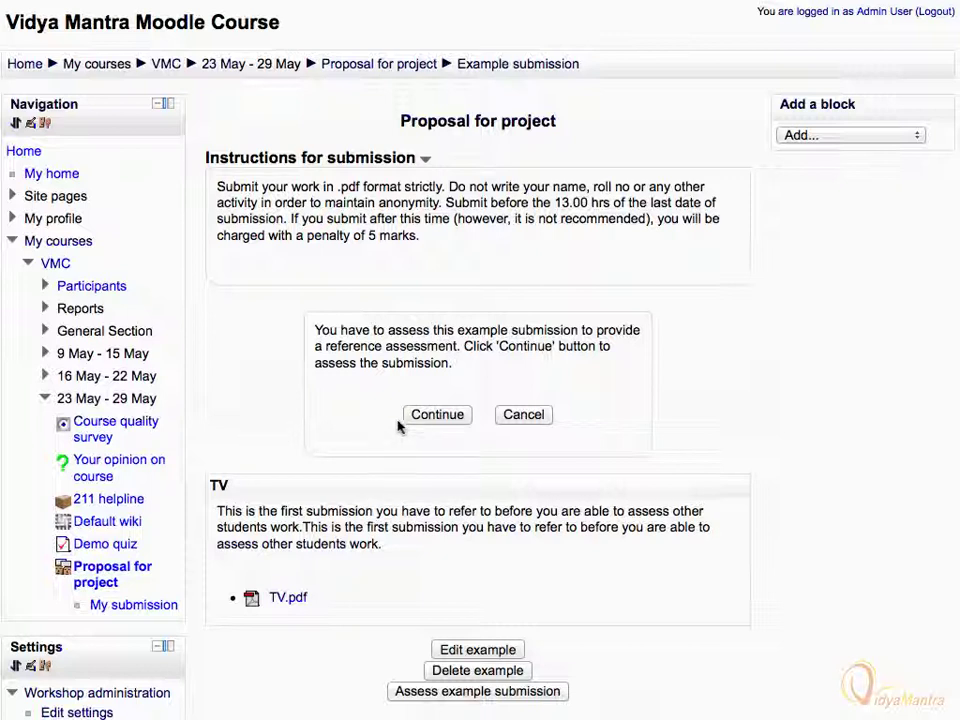
Step: Assess the example submission as reference, rating criteria 1 and 2 Very good and criterion 3 Good, and save and close the assessment
left_click(436, 415)
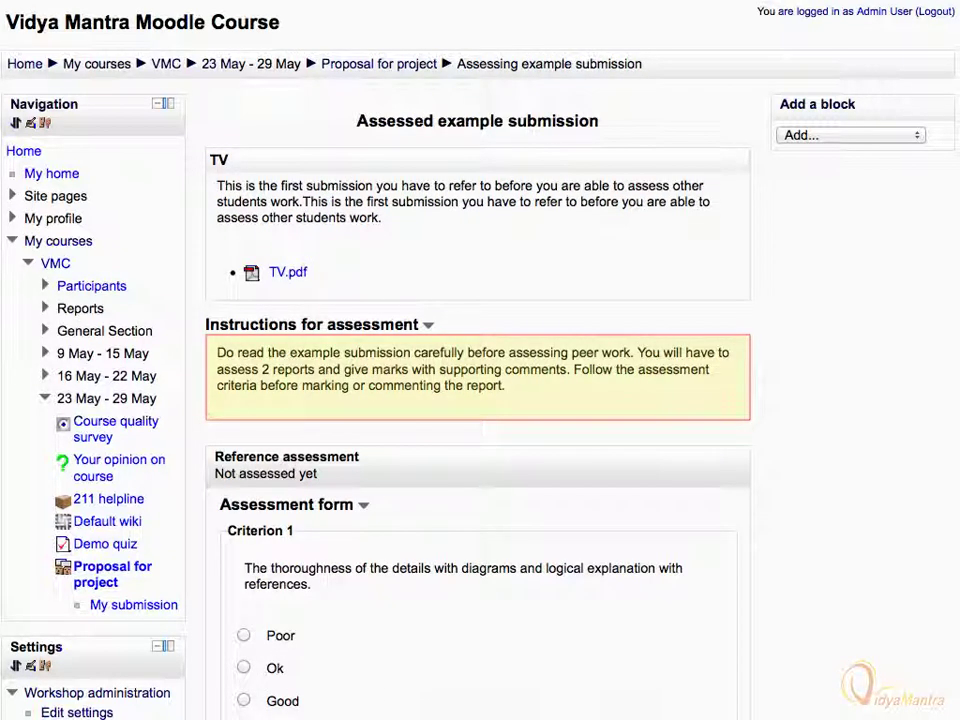
scroll(431, 422, "down", 1)
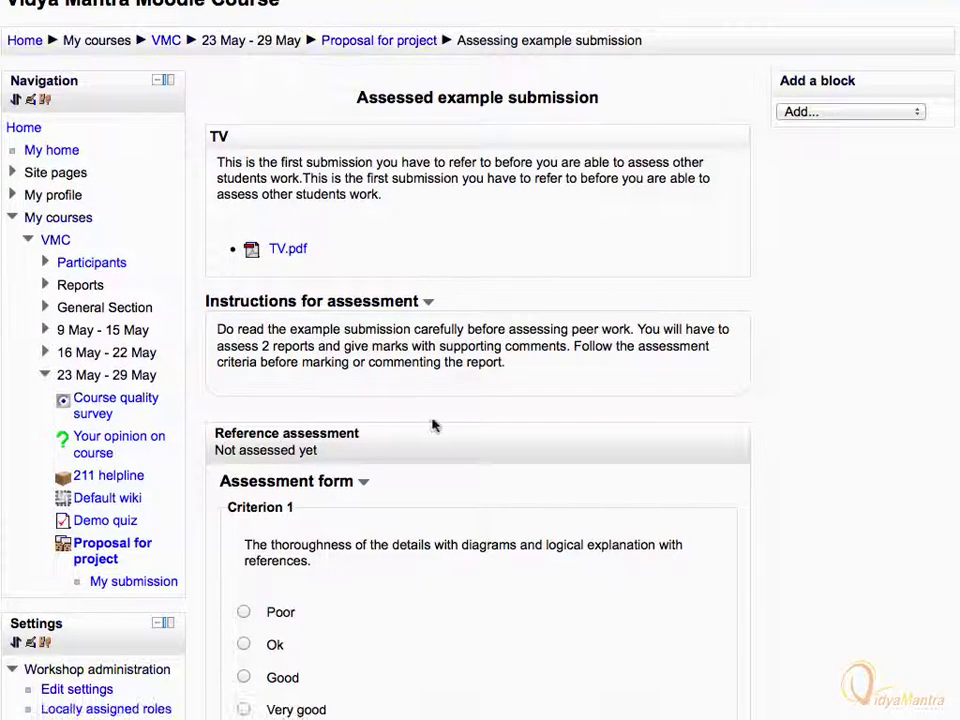
scroll(432, 425, "down", 5)
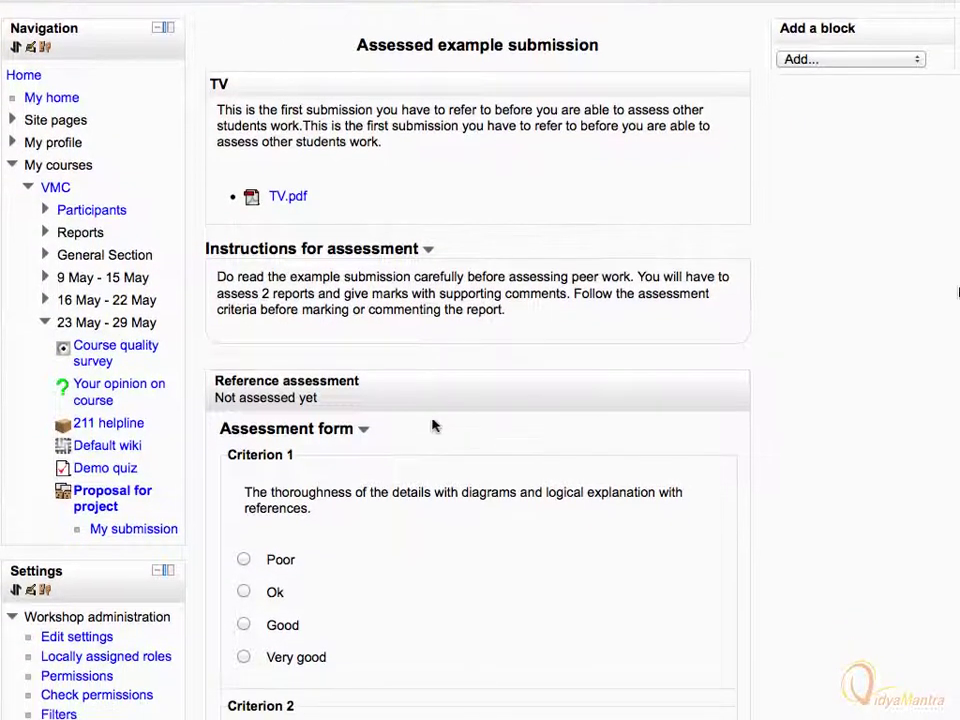
scroll(433, 424, "down", 1)
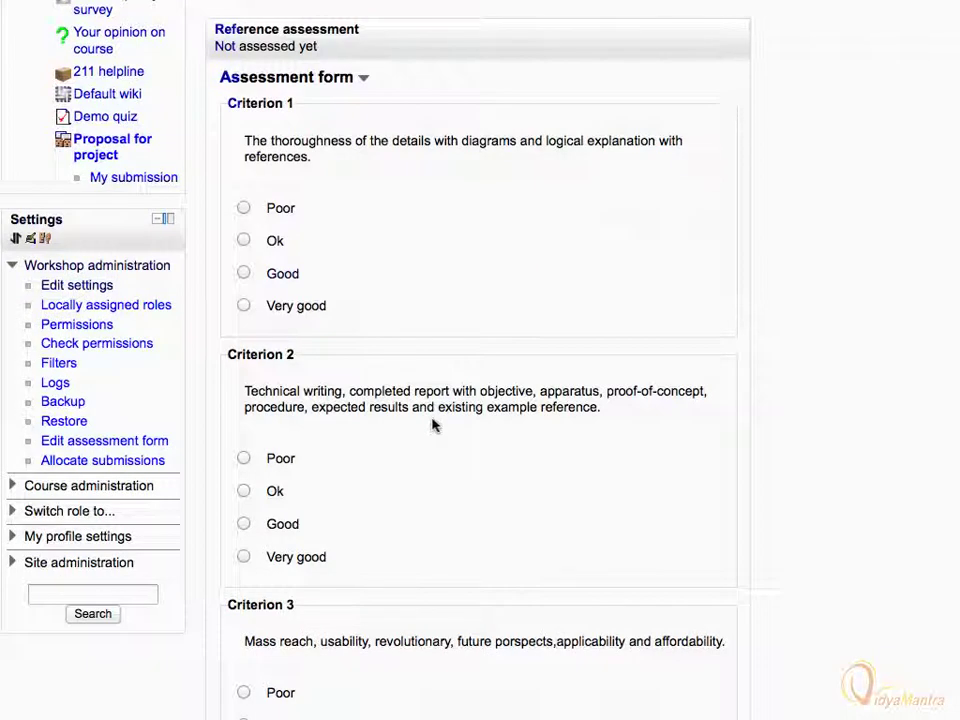
left_click(243, 305)
left_click(243, 556)
scroll(243, 400, "down", 3)
left_click(243, 480)
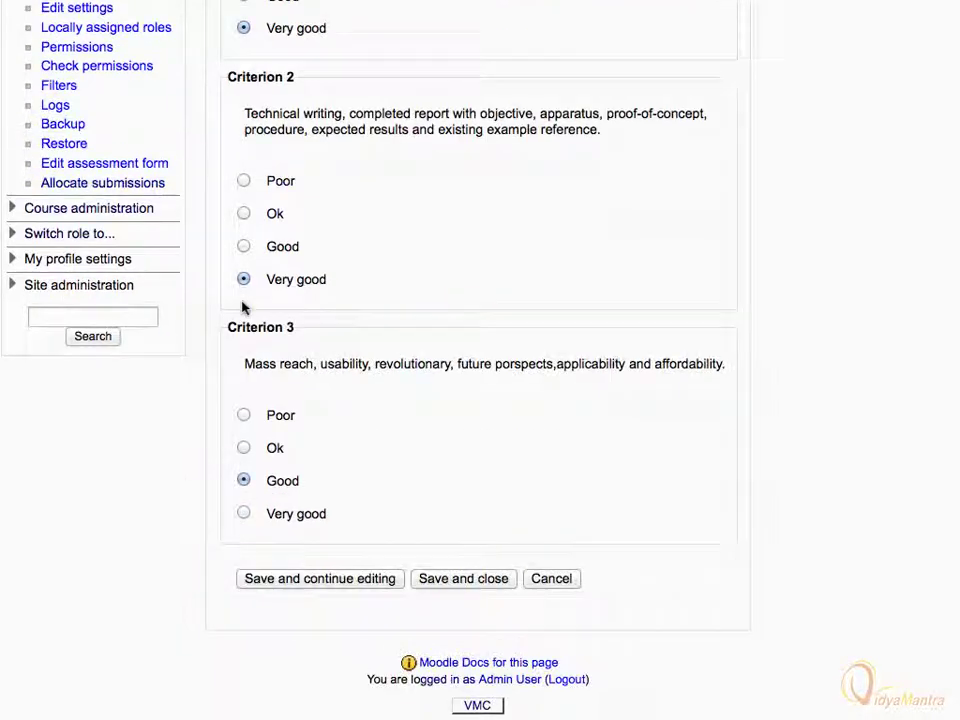
left_click(444, 582)
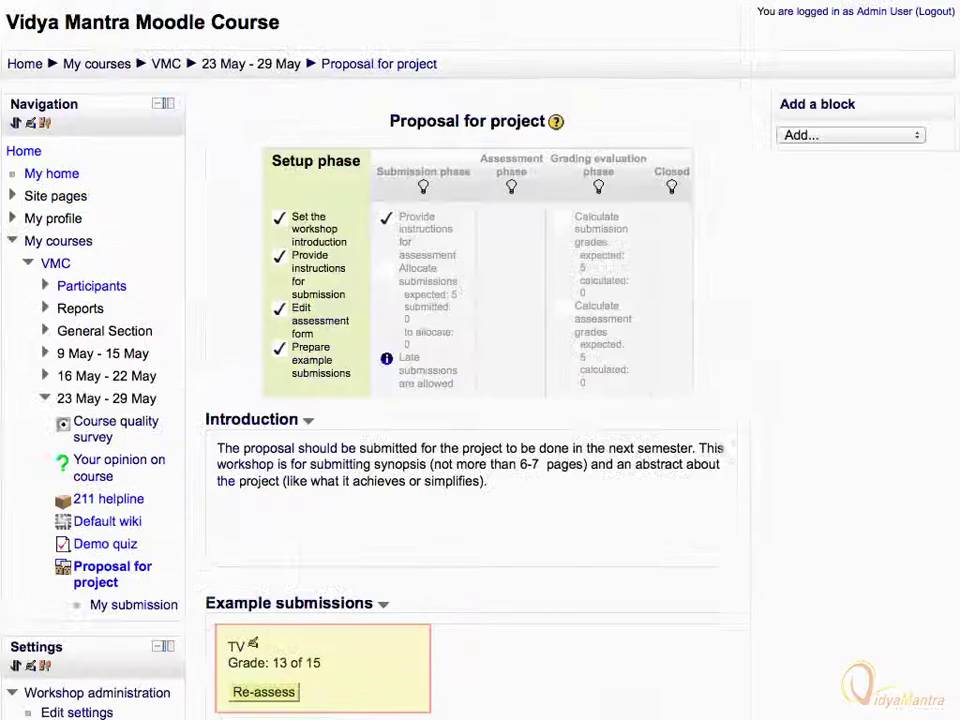